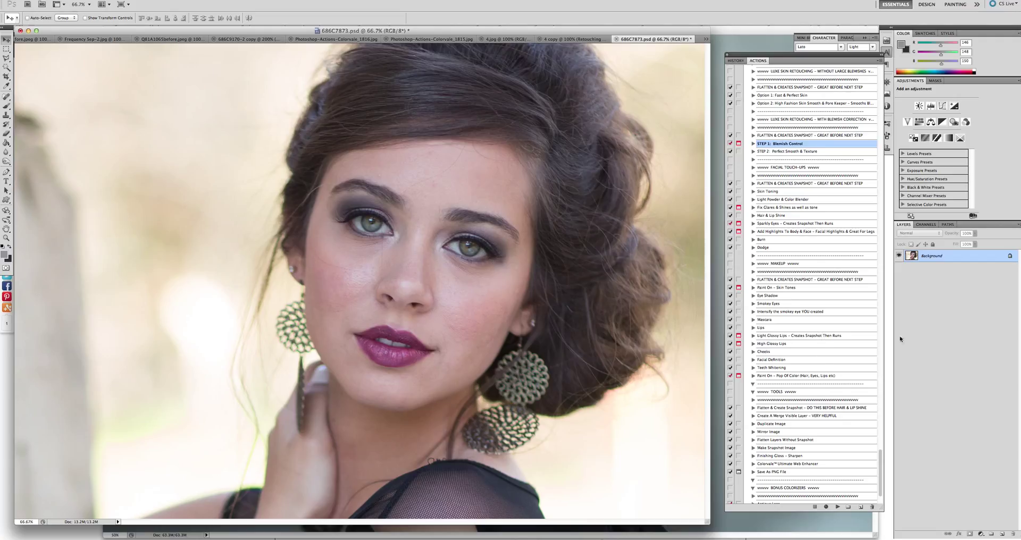
Run the Starting Base action from the Luxe Digital Retouching set on the portrait
scroll(821, 144, up, 3)
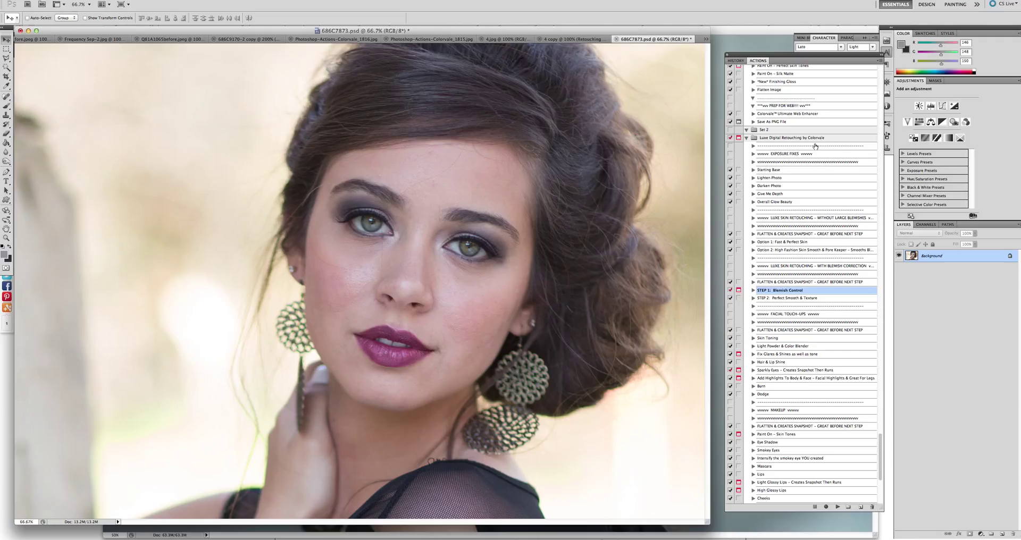
scroll(793, 165, up, 2)
scroll(792, 165, down, 2)
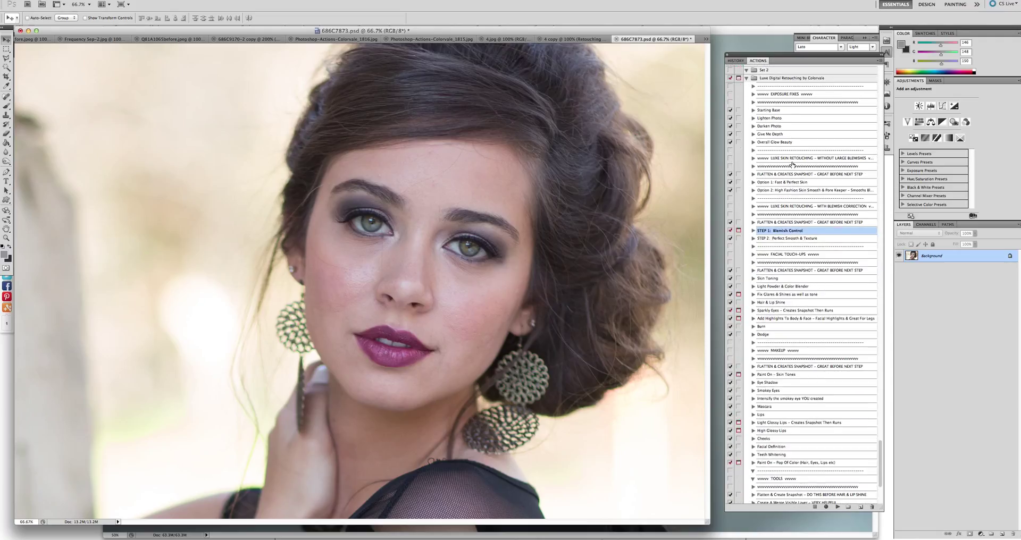
click(775, 112)
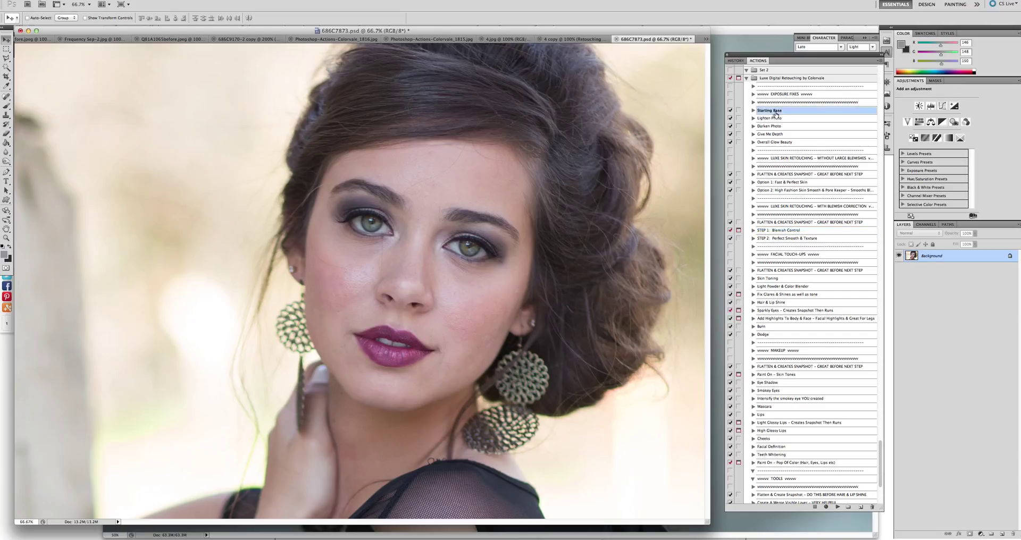
click(837, 508)
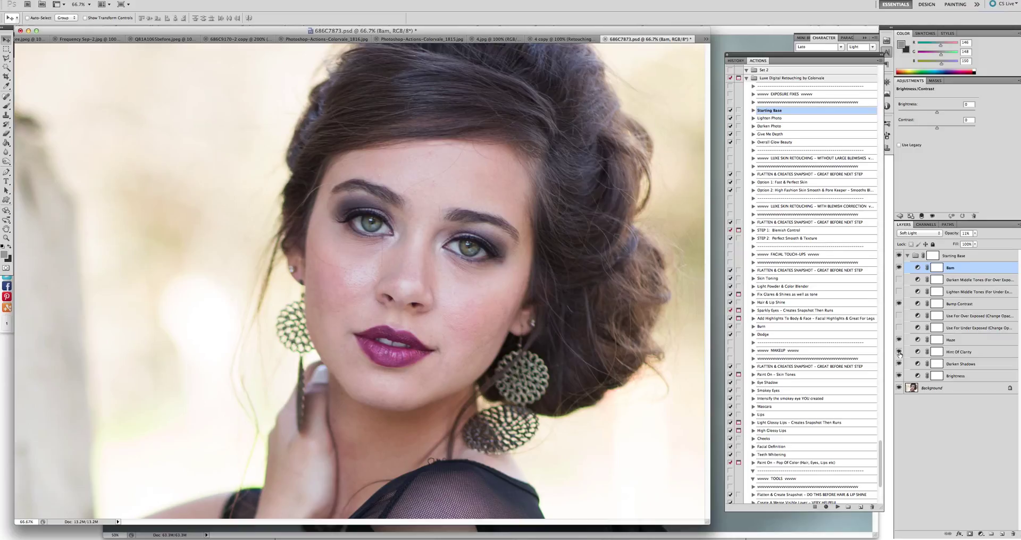
Hide the Hint Of Clarity and Darken Shadows layers and lower the opacity of the Starting Base group
click(899, 353)
click(956, 256)
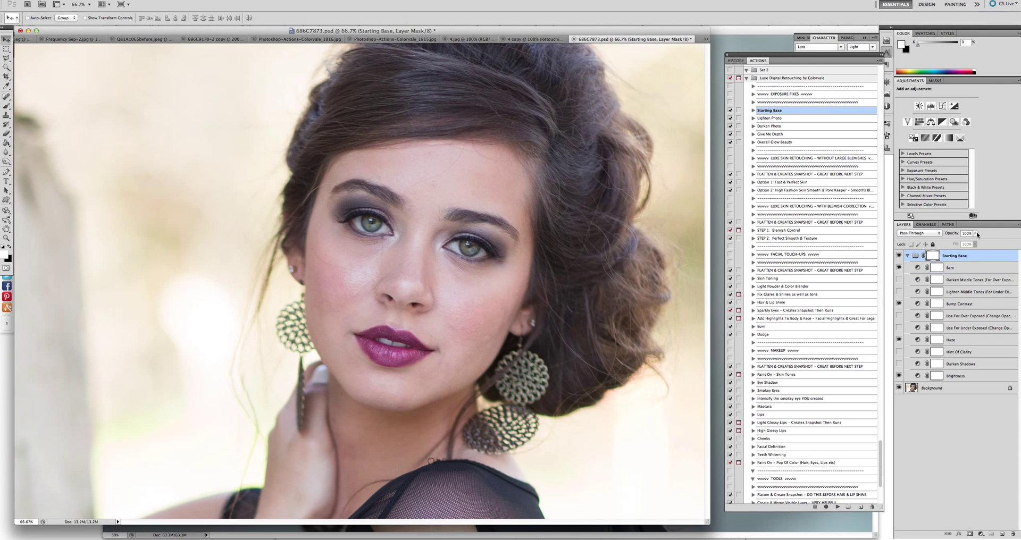
click(976, 234)
drag(978, 242, 956, 245)
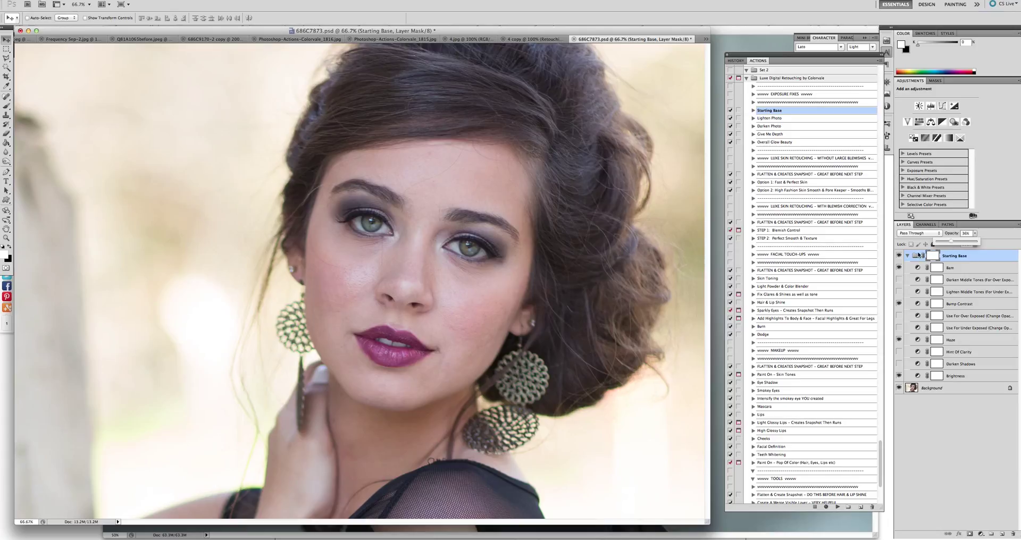
click(910, 258)
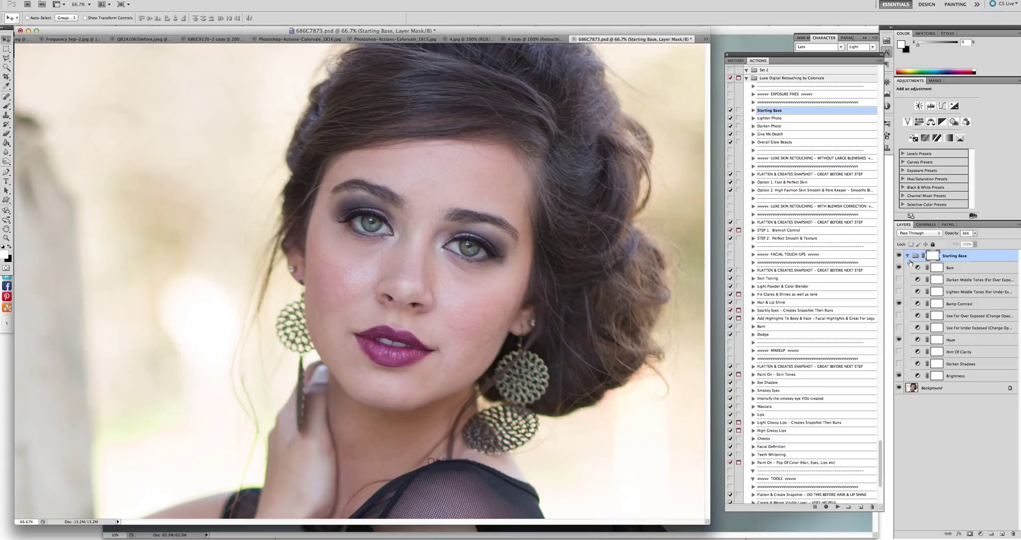
Collapse the Starting Base group and toggle its visibility to compare the portrait before and after
click(907, 256)
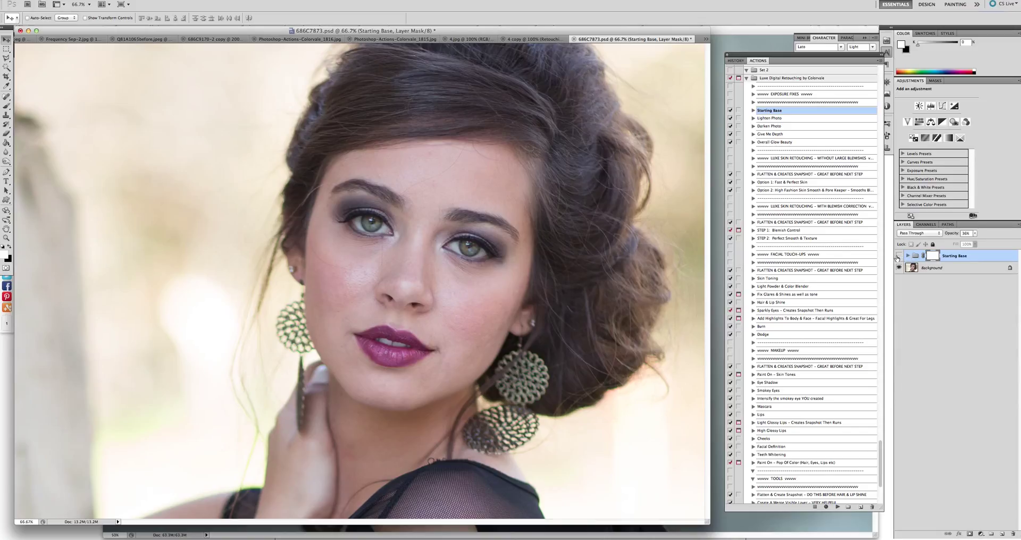
click(898, 257)
click(899, 256)
click(899, 257)
click(898, 257)
Run the Flatten & Creates Snapshot action on the base edit and check the snapshot in the history
click(781, 223)
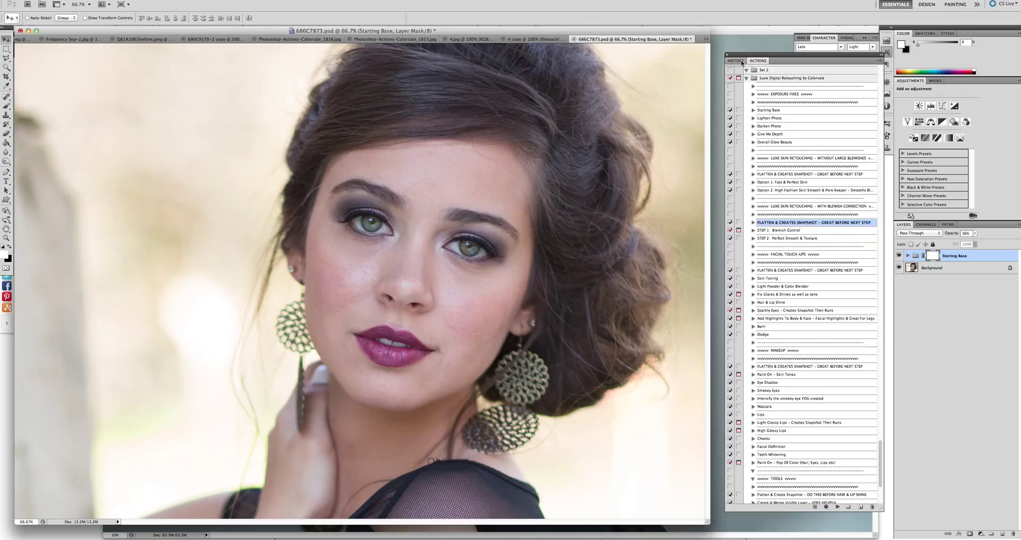
click(737, 60)
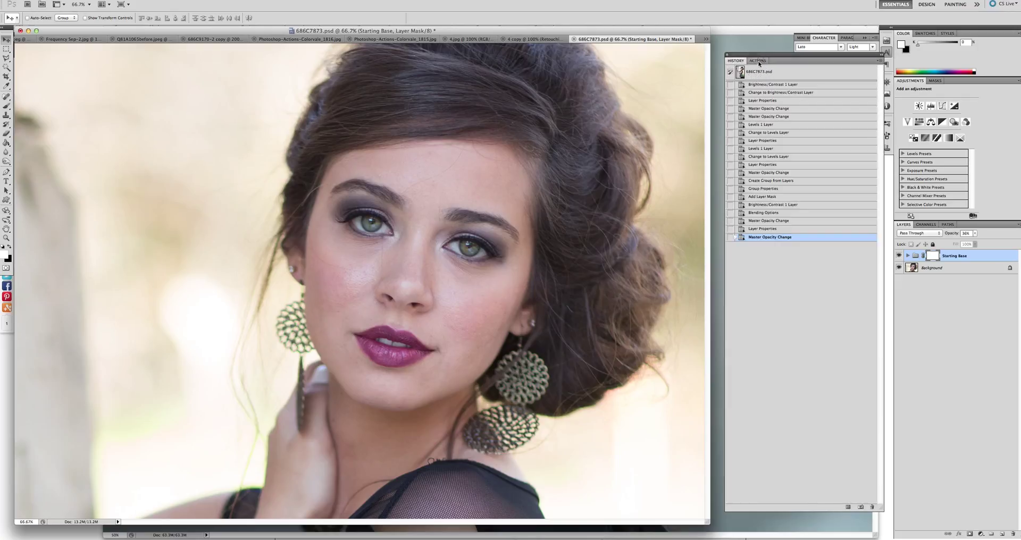
click(758, 60)
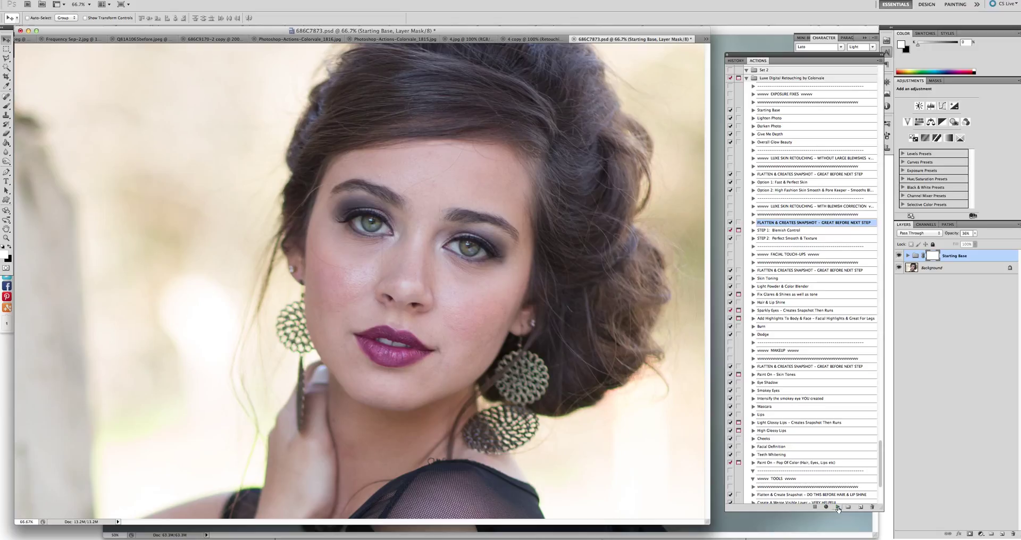
click(837, 508)
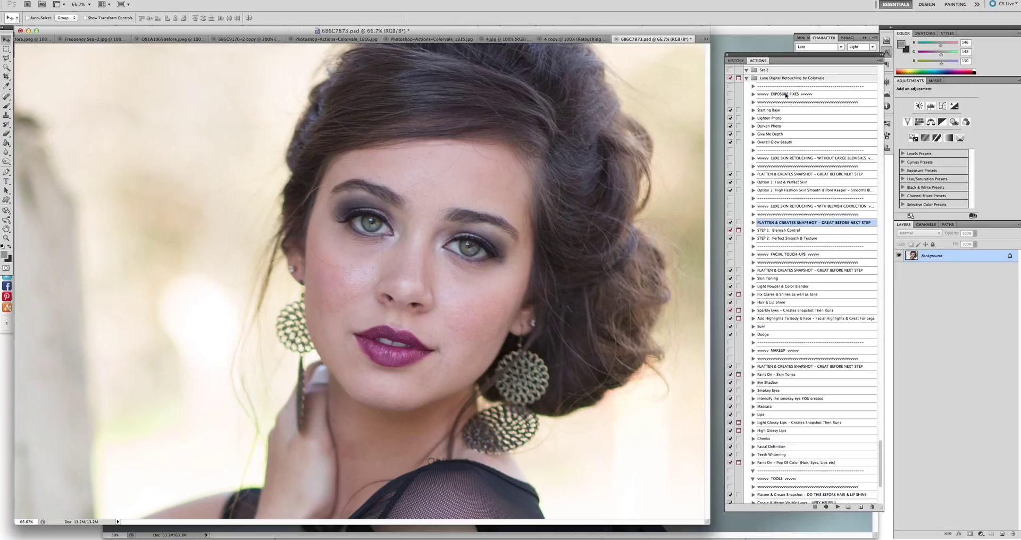
click(737, 61)
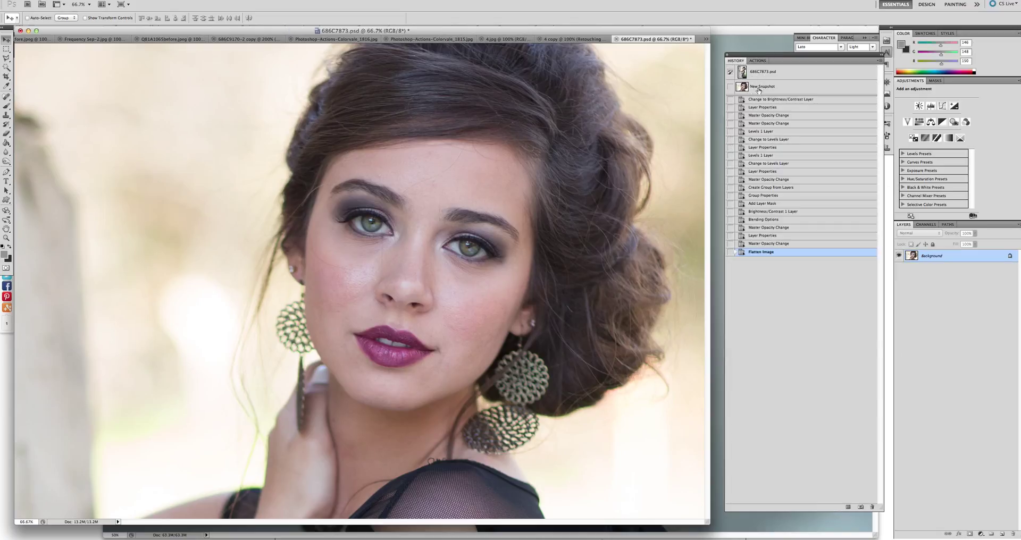
click(759, 61)
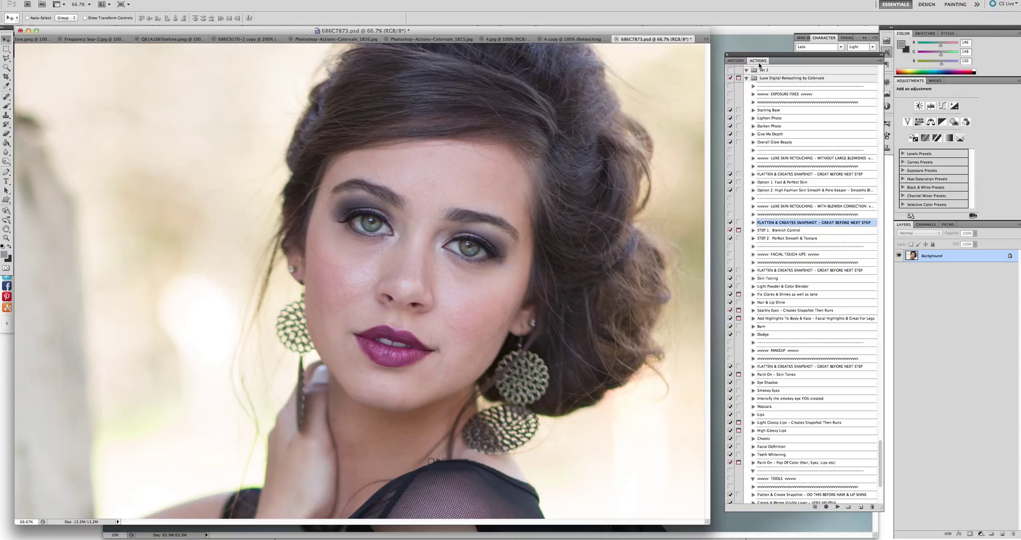
Run the STEP 1: Blemish Control action and continue past its healing brush instructions
click(786, 232)
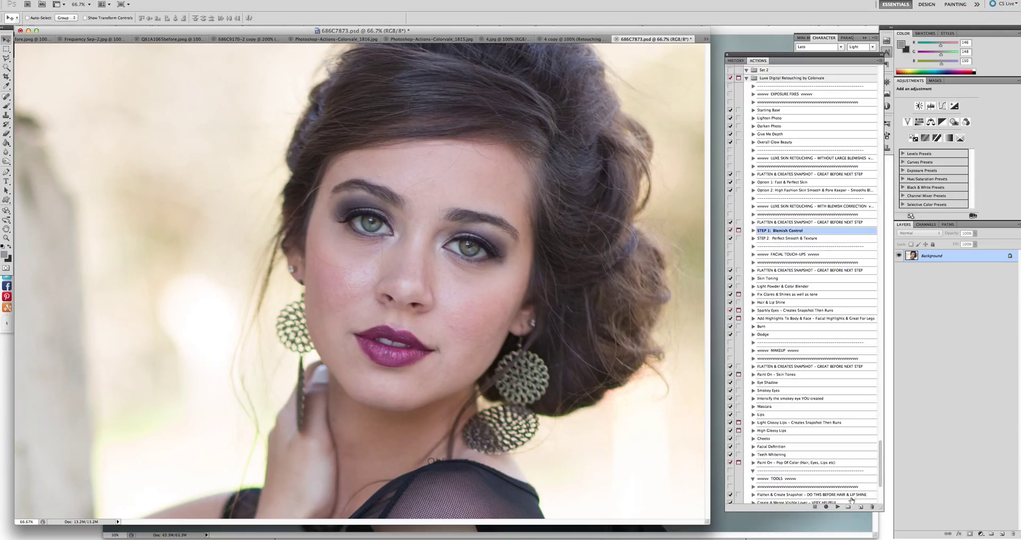
click(837, 507)
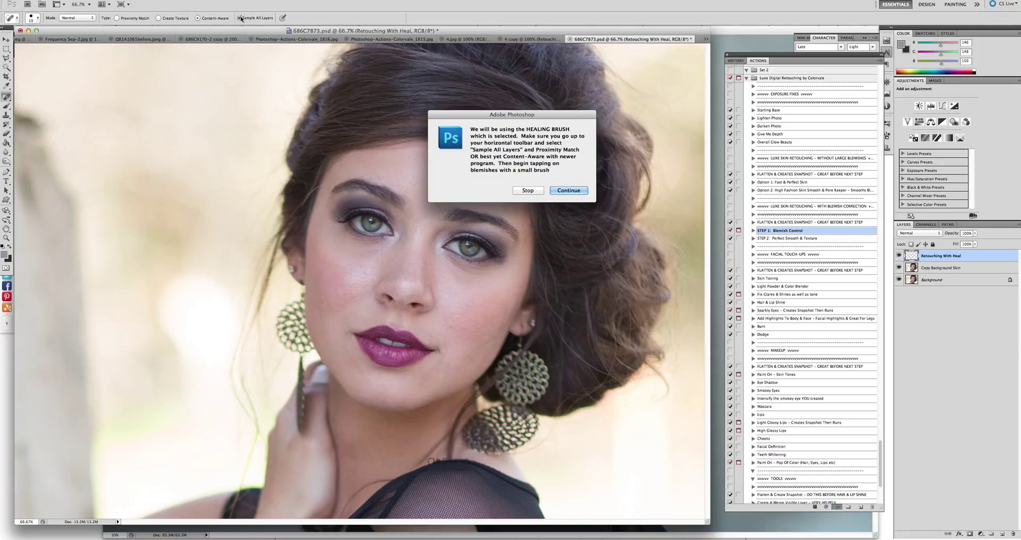
click(559, 189)
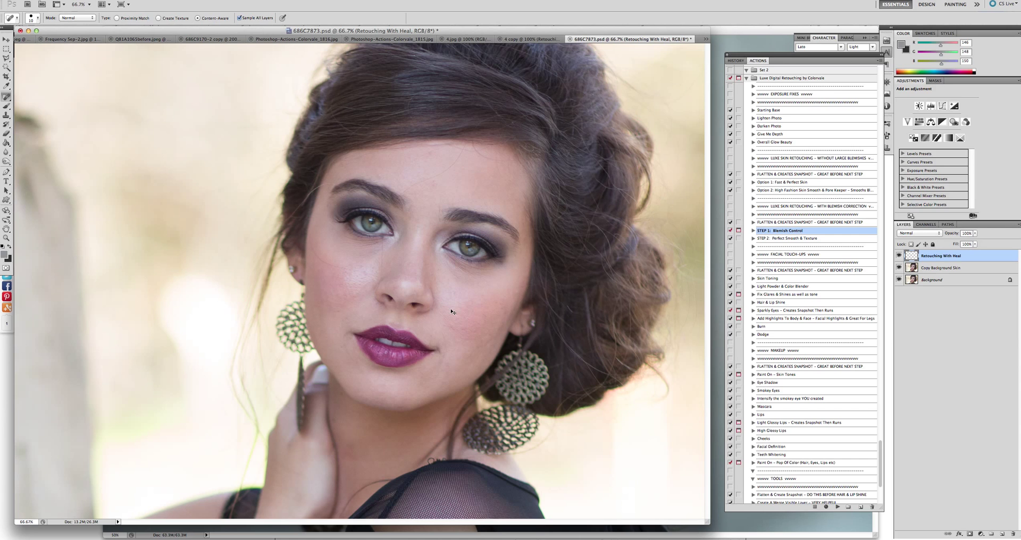
Heal the stray hair along the edge of the model's right cheek and small marks beside the nose
key(super+equal)
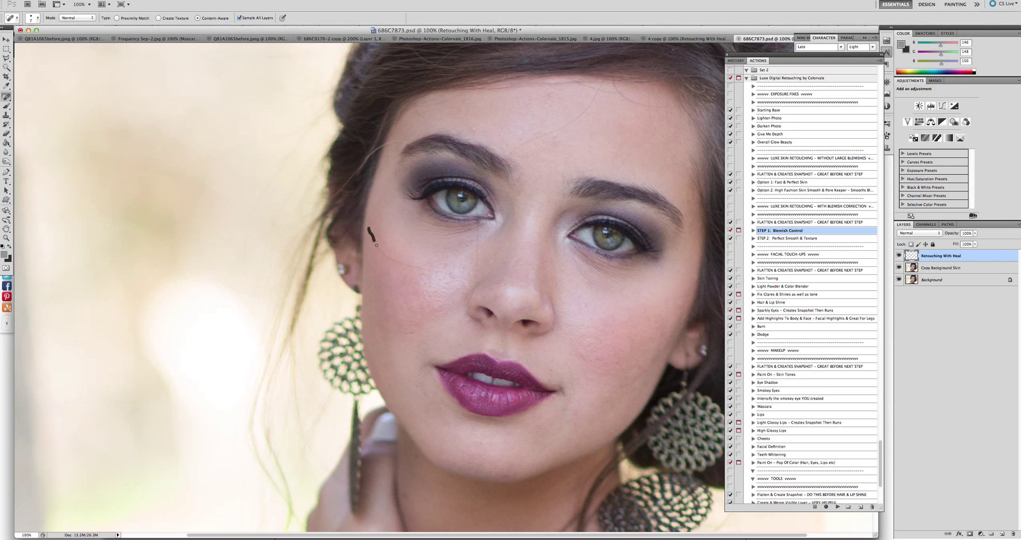
drag(377, 245, 480, 281)
drag(473, 292, 474, 292)
drag(476, 276, 480, 222)
Heal fine marks beside the nose, around the inner corner of the model's right eye and up toward the brow
key(super+equal)
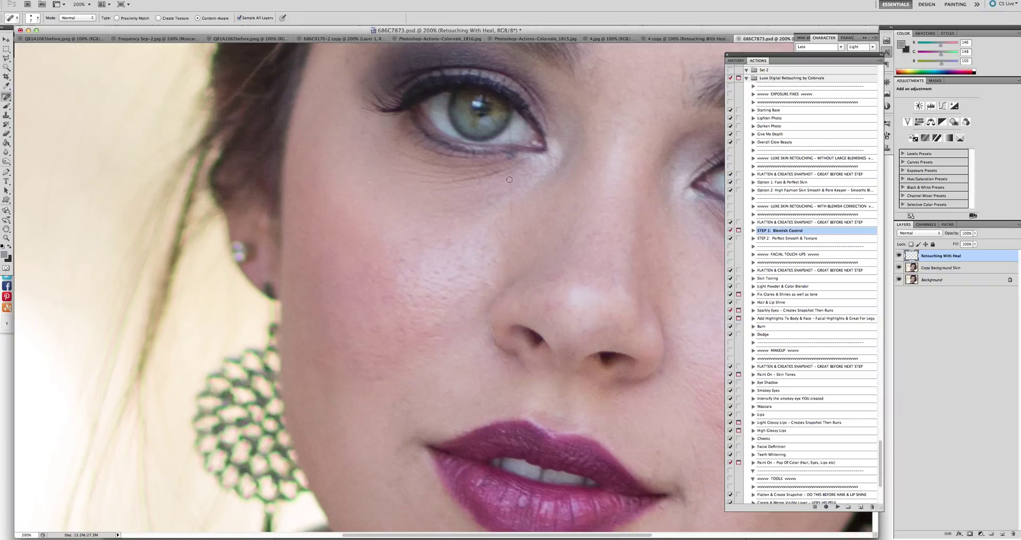
drag(510, 173, 511, 225)
click(503, 288)
drag(511, 142, 509, 130)
drag(510, 141, 508, 131)
scroll(525, 133, up, 5)
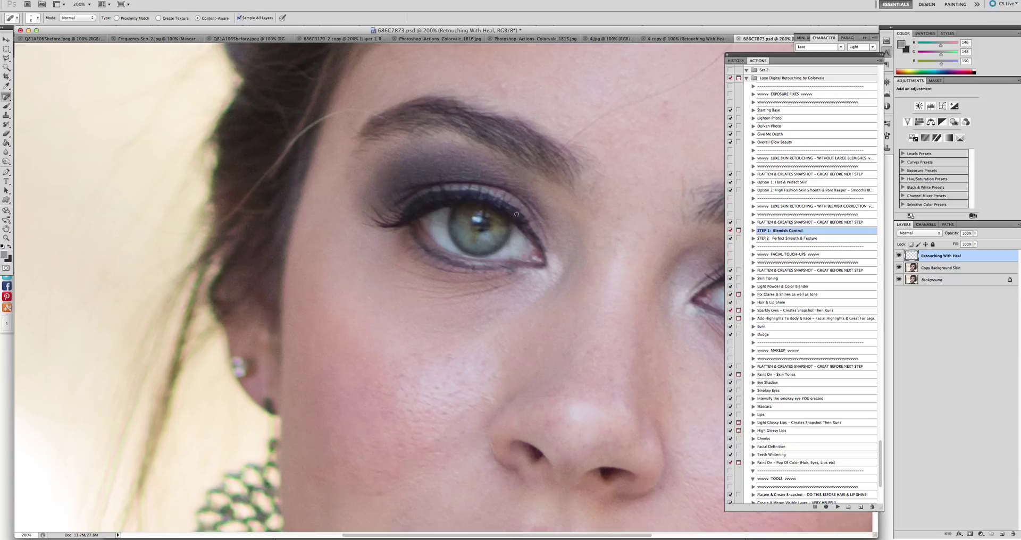
drag(513, 214, 517, 200)
mouse_move(540, 169)
mouse_down()
mouse_move(608, 115)
mouse_move(715, 60)
mouse_up()
Heal stray hairs across the forehead with the small brush, and the spot above the model's right brow with a larger one
scroll(562, 209, right, 10)
scroll(562, 208, up, 2)
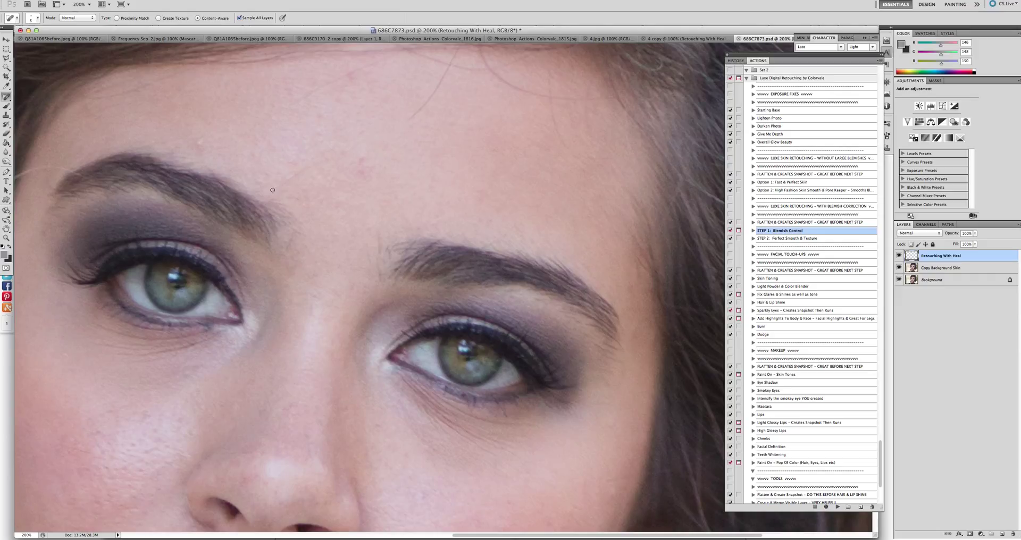
mouse_move(273, 190)
mouse_down()
mouse_move(356, 147)
mouse_move(362, 158)
mouse_up()
drag(409, 121, 441, 71)
drag(255, 125, 402, 51)
drag(307, 96, 386, 57)
key(bracketright)
key(bracketright)
key(bracketright)
click(201, 140)
Heal stray hairs around both eyebrows and at the model's right temple using a smaller healing brush
scroll(96, 256, left, 5)
scroll(96, 256, up, 2)
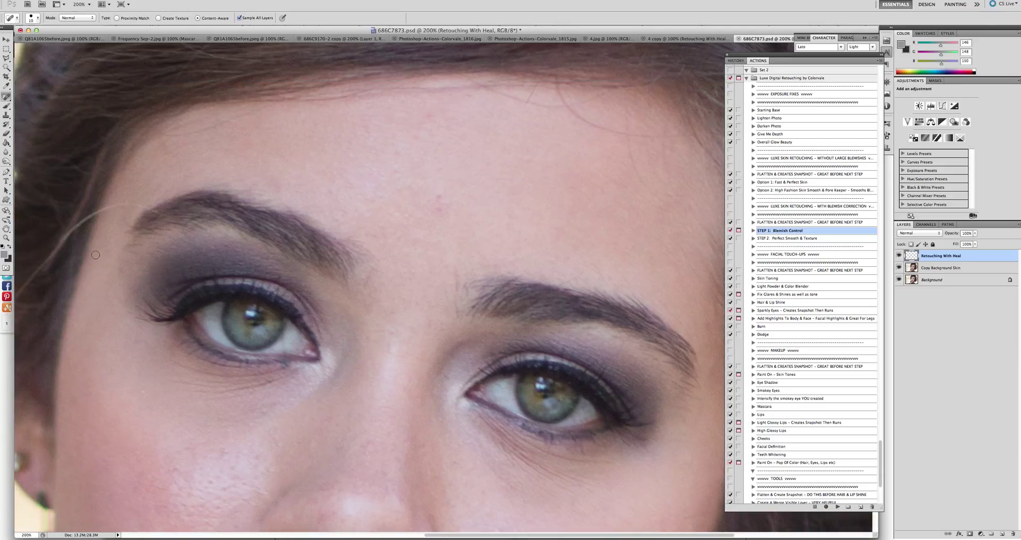
key(bracketleft)
key(bracketleft)
key(bracketleft)
key(bracketleft)
key(bracketleft)
mouse_move(456, 282)
mouse_down()
mouse_move(457, 270)
mouse_move(461, 294)
mouse_move(446, 292)
mouse_move(458, 319)
mouse_up()
drag(686, 382, 690, 388)
click(151, 209)
drag(108, 205, 99, 213)
drag(107, 208, 97, 214)
Heal the blemishes on the model's right cheek using a larger healing brush
scroll(416, 461, down, 10)
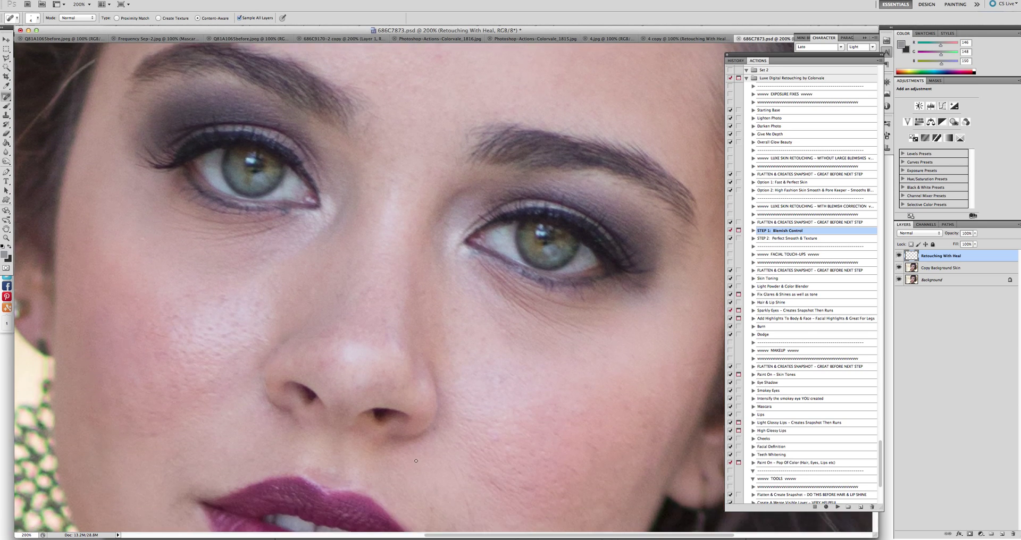
key(super+minus)
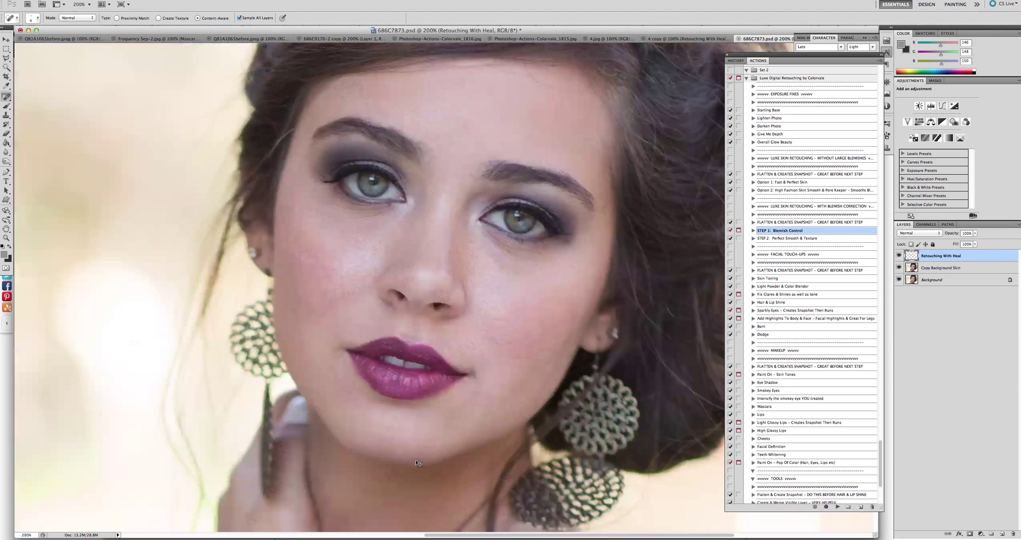
key(bracketright)
click(324, 306)
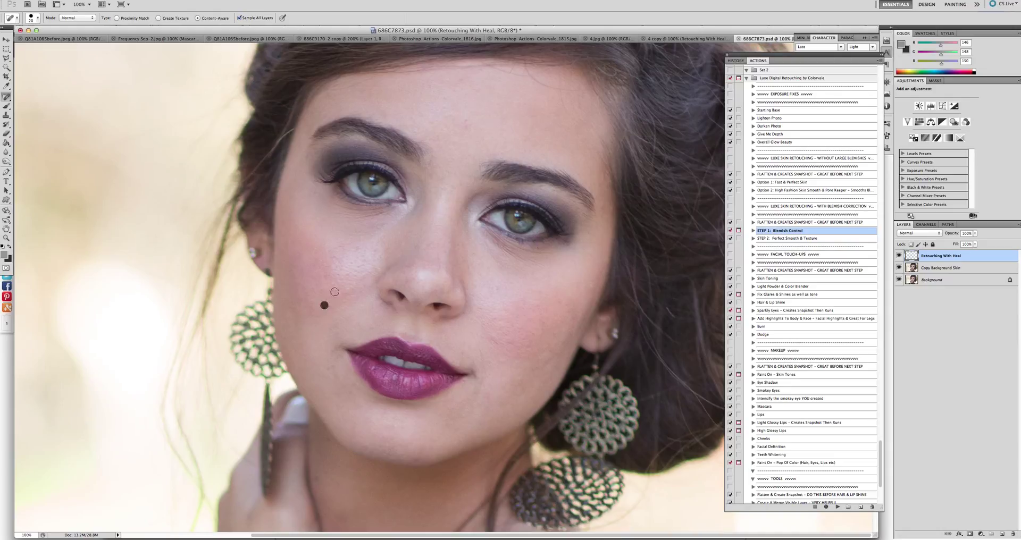
click(339, 275)
click(332, 257)
Heal the remaining blemishes on the model's left cheek, chin and forehead
click(496, 342)
click(506, 361)
click(517, 316)
click(417, 460)
click(519, 377)
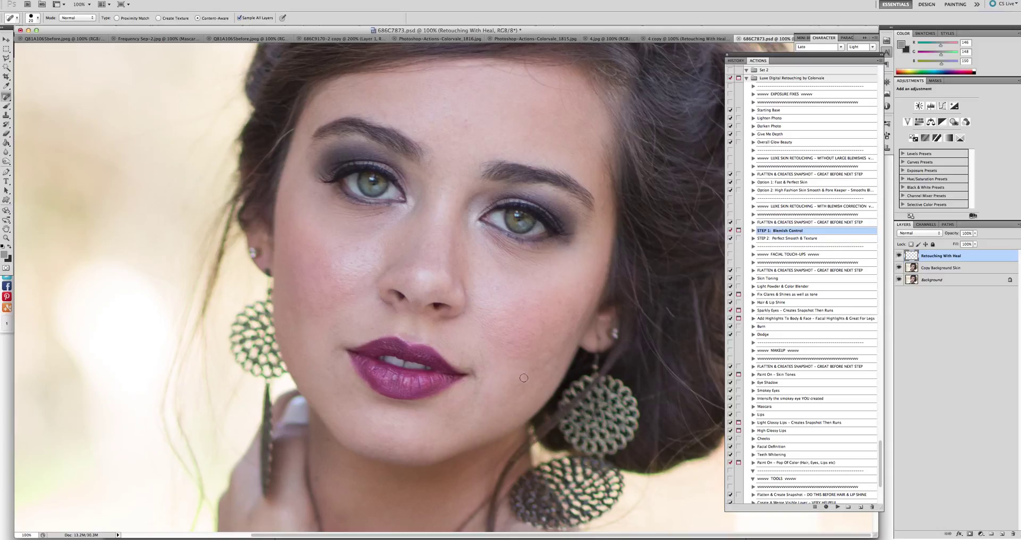
click(568, 308)
click(470, 121)
click(464, 128)
Flatten the image with a snapshot named "After Skin & Hair Repair" using the snapshot action, and check it in the history
click(804, 223)
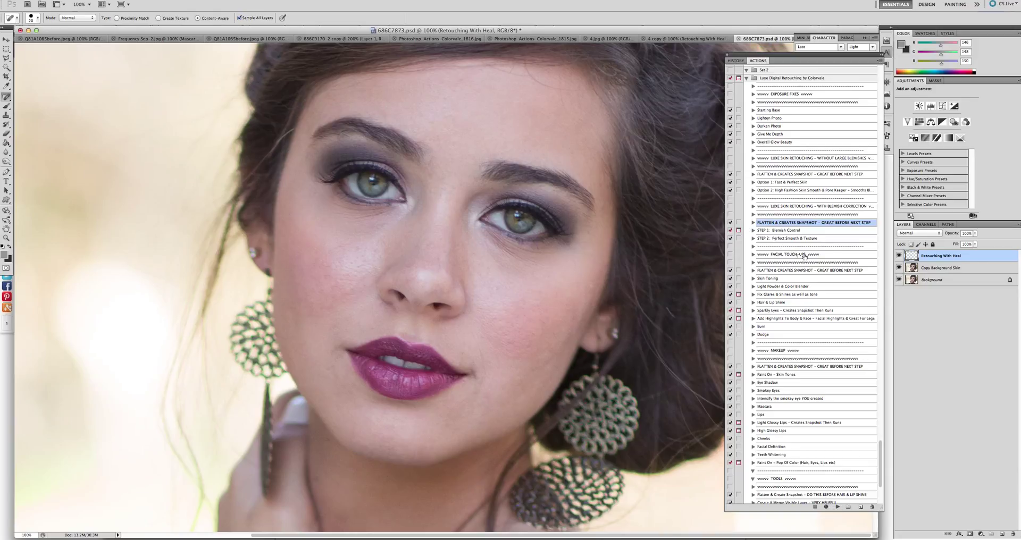
click(838, 507)
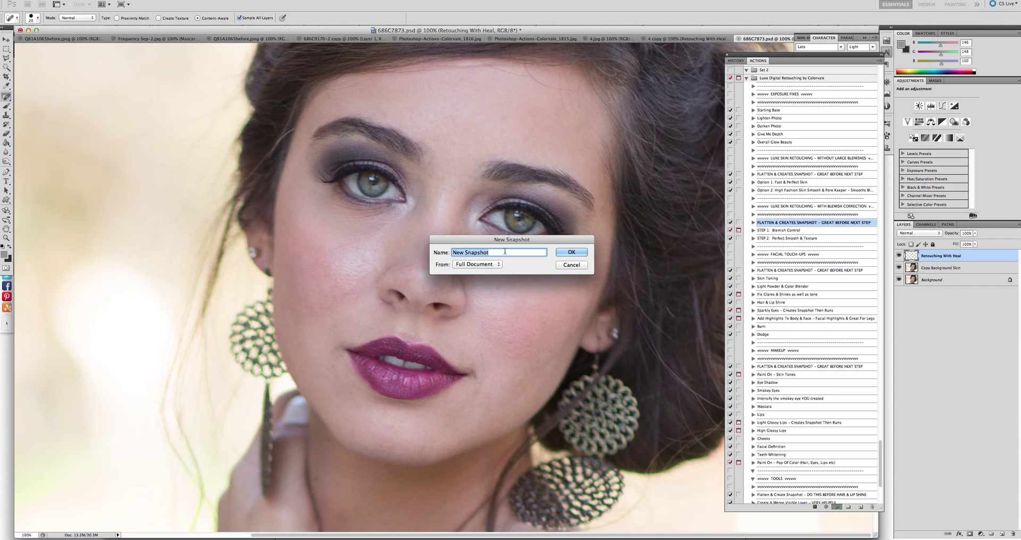
text(After Skin & Hair Repair)
key(Return)
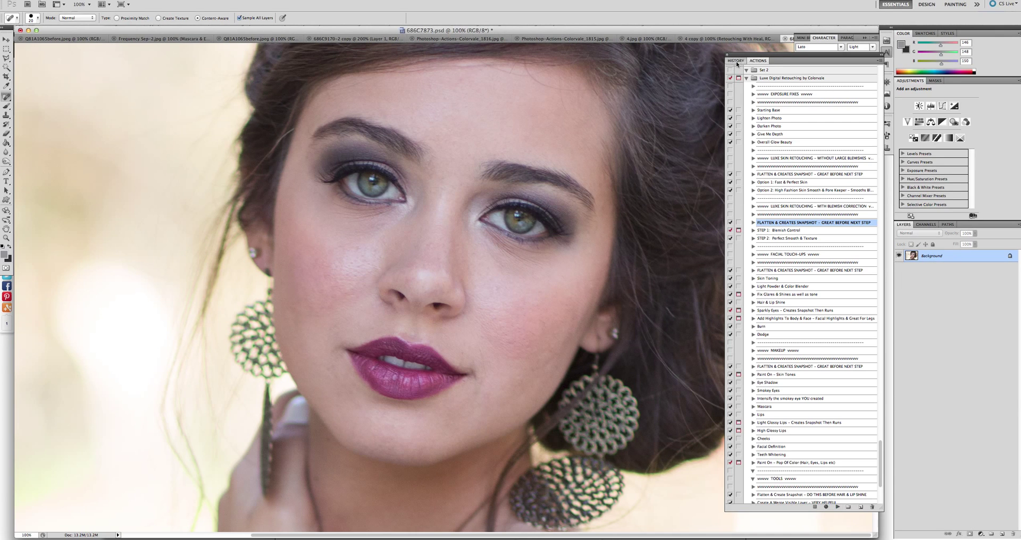
click(735, 60)
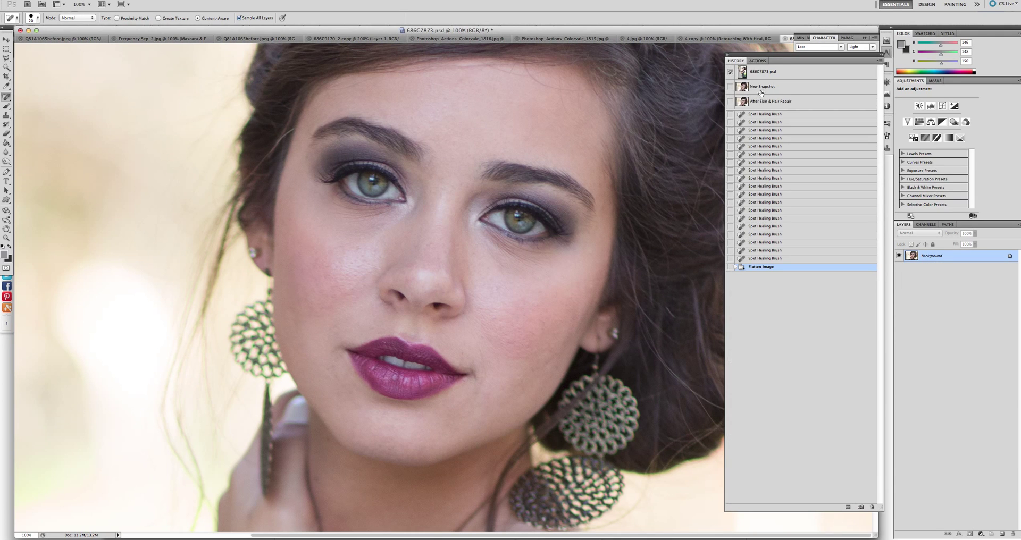
click(759, 61)
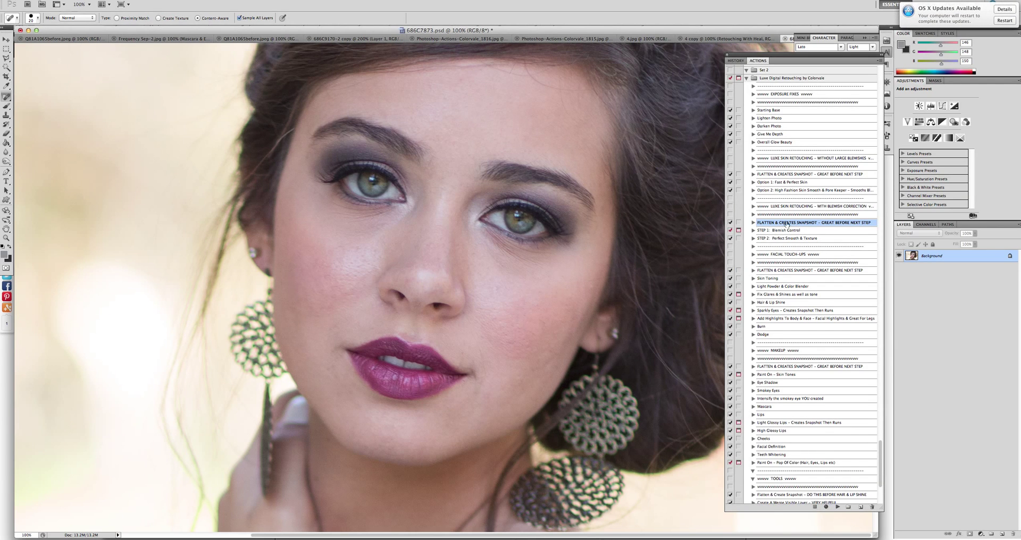
Run the Option 2: High Fashion Skin Smooth & Pore Keeper action
click(769, 240)
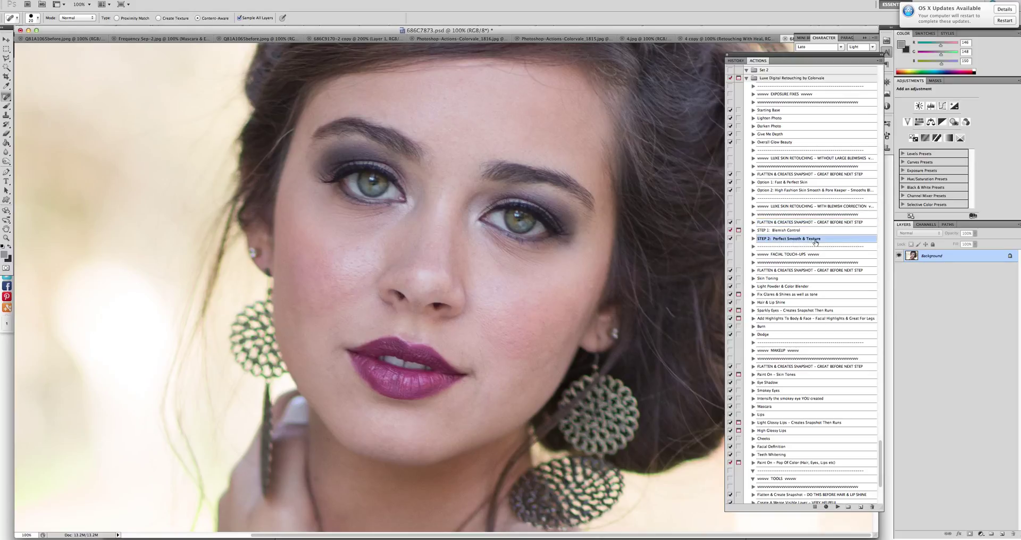
click(772, 191)
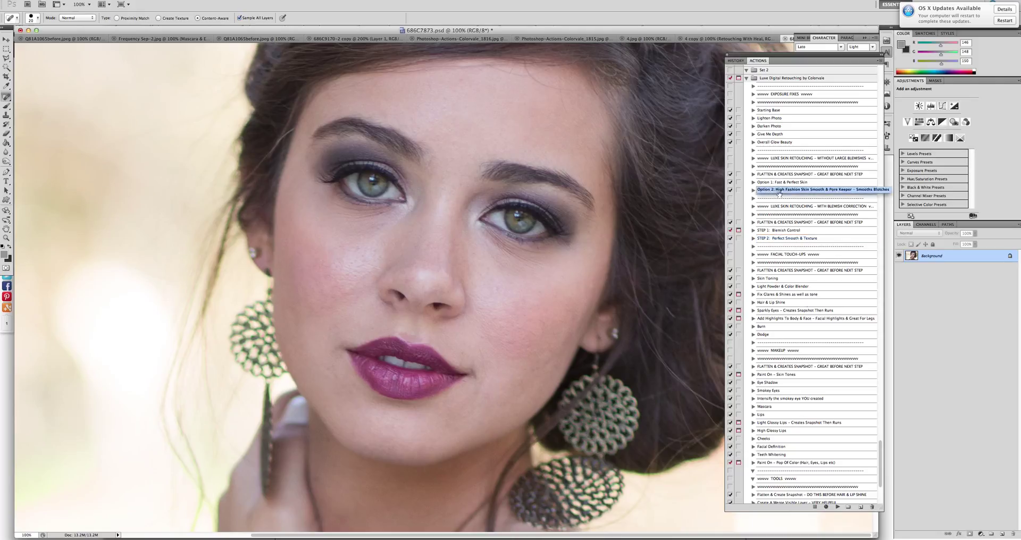
click(837, 508)
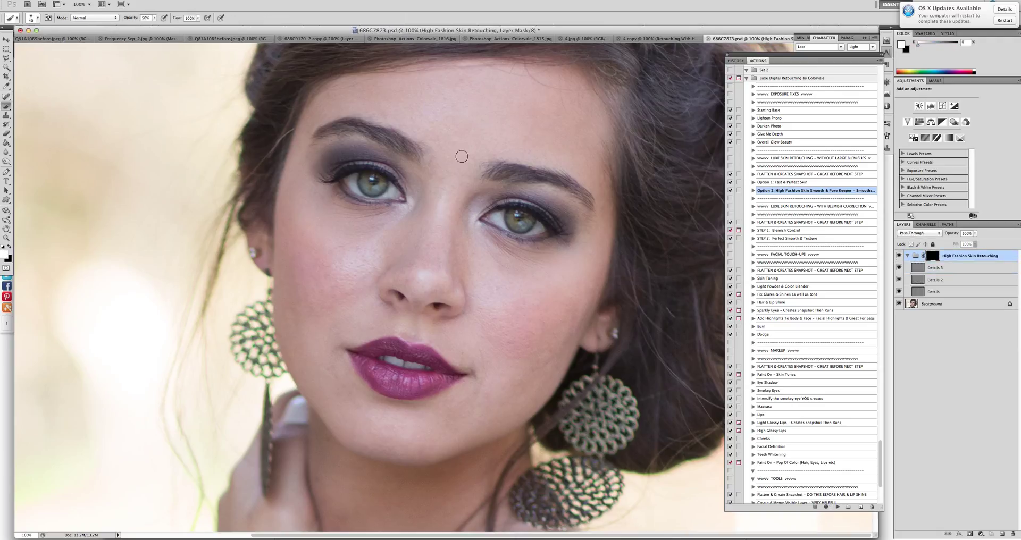
Paint the skin smoothing onto the forehead and the model's left cheek with a 100 px brush at 100% opacity
key(bracketright)
key(bracketright)
key(bracketright)
key(bracketright)
key(bracketright)
key(bracketright)
key(bracketright)
key(bracketleft)
click(155, 20)
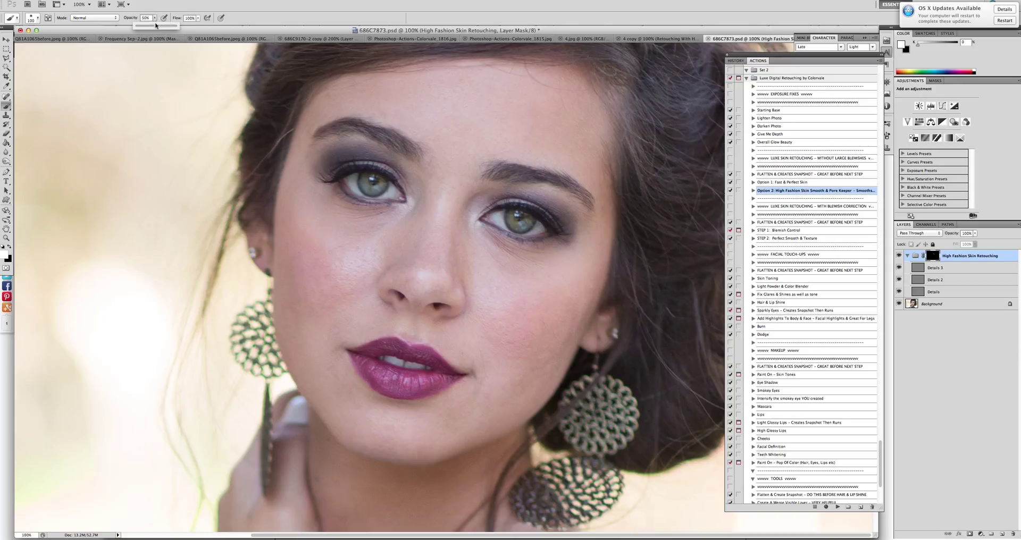
drag(162, 7, 162, 7)
mouse_move(385, 106)
mouse_down()
mouse_move(328, 107)
mouse_move(486, 83)
mouse_move(578, 118)
mouse_move(585, 154)
mouse_move(489, 142)
mouse_move(532, 142)
mouse_move(586, 163)
mouse_move(571, 118)
mouse_move(520, 125)
mouse_move(444, 168)
mouse_move(484, 255)
mouse_move(508, 267)
mouse_move(575, 266)
mouse_move(595, 228)
mouse_move(590, 275)
mouse_move(529, 384)
mouse_move(537, 290)
mouse_move(508, 349)
mouse_move(492, 285)
mouse_move(566, 321)
mouse_move(541, 319)
mouse_up()
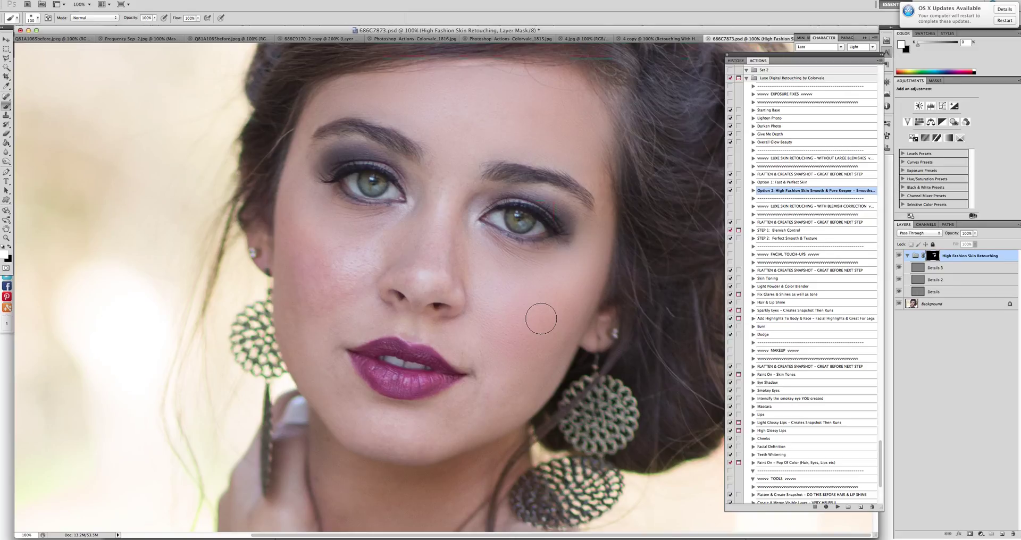
Show the mask overlay and paint the smoothing over the rest of the left cheek, the chin, right cheek and forehead gaps
key(backslash)
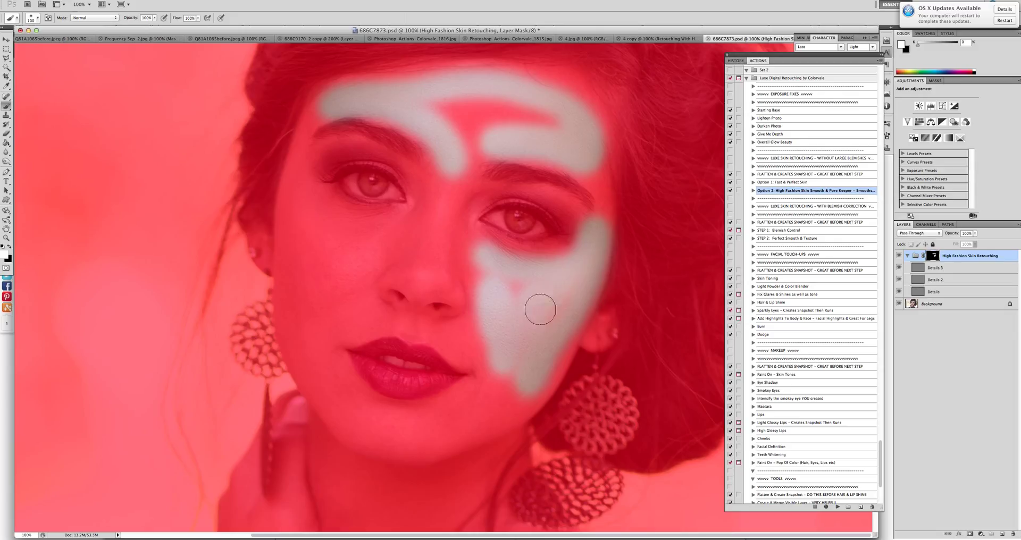
mouse_move(541, 309)
mouse_down()
mouse_move(494, 271)
mouse_move(521, 374)
mouse_move(493, 400)
mouse_move(509, 374)
mouse_move(479, 413)
mouse_move(419, 435)
mouse_up()
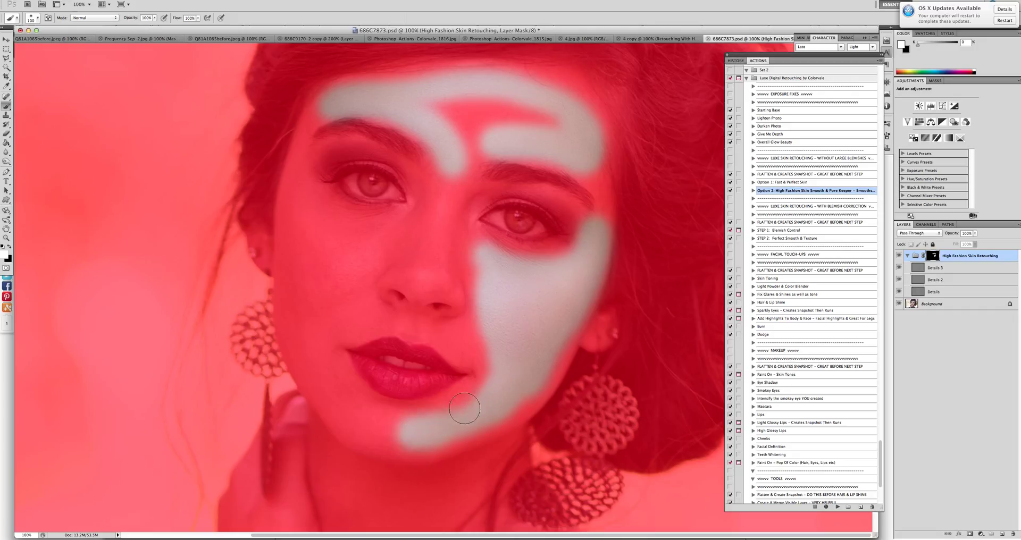
drag(360, 419, 406, 426)
drag(351, 412, 304, 331)
drag(301, 243, 305, 198)
mouse_move(345, 237)
mouse_down()
mouse_move(372, 228)
mouse_move(365, 239)
mouse_move(319, 242)
mouse_move(346, 257)
mouse_move(309, 298)
mouse_move(337, 285)
mouse_move(358, 256)
mouse_move(315, 321)
mouse_move(371, 233)
mouse_move(306, 199)
mouse_up()
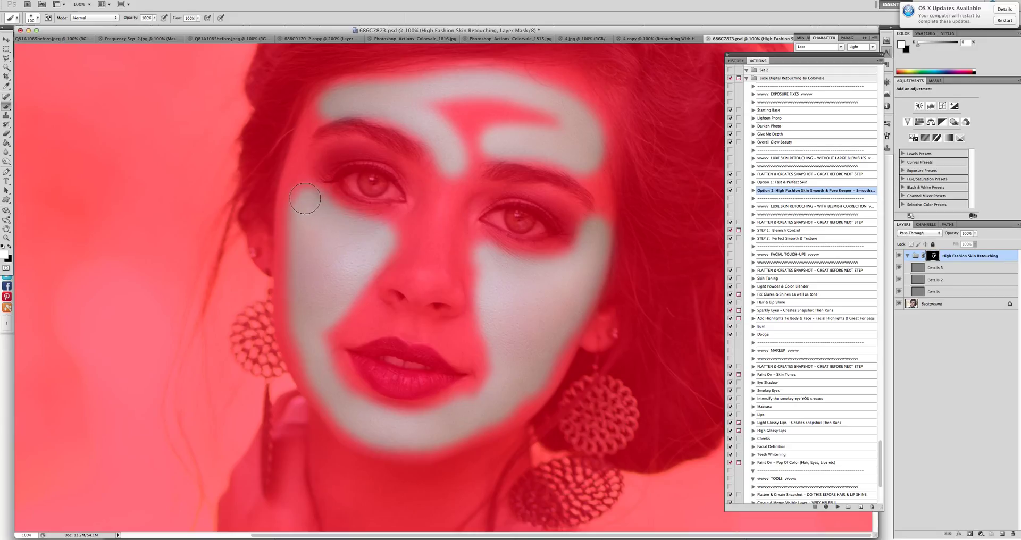
mouse_move(572, 209)
mouse_down()
mouse_move(469, 120)
mouse_move(495, 130)
mouse_move(460, 158)
mouse_move(466, 122)
mouse_move(445, 109)
mouse_move(550, 118)
mouse_move(433, 104)
mouse_move(550, 115)
mouse_move(557, 123)
mouse_move(464, 110)
mouse_move(448, 127)
mouse_move(557, 124)
mouse_move(614, 177)
mouse_move(592, 167)
mouse_move(604, 216)
mouse_up()
Paint the smoothing along the right edge of the face and between the eyebrows with a smaller brush
key(bracketleft)
key(bracketleft)
key(bracketleft)
key(bracketleft)
key(bracketleft)
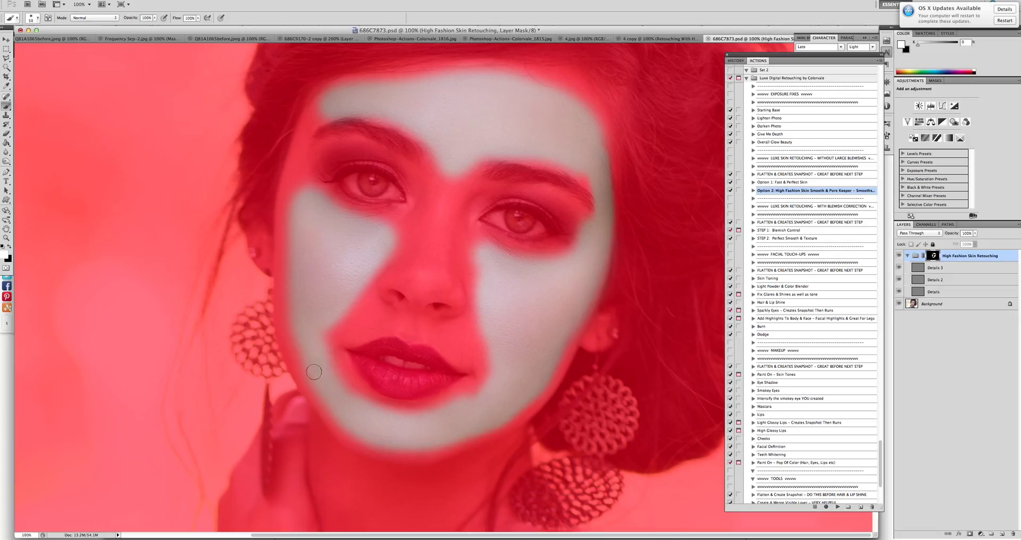
mouse_move(289, 267)
mouse_down()
mouse_move(301, 133)
mouse_move(322, 114)
mouse_up()
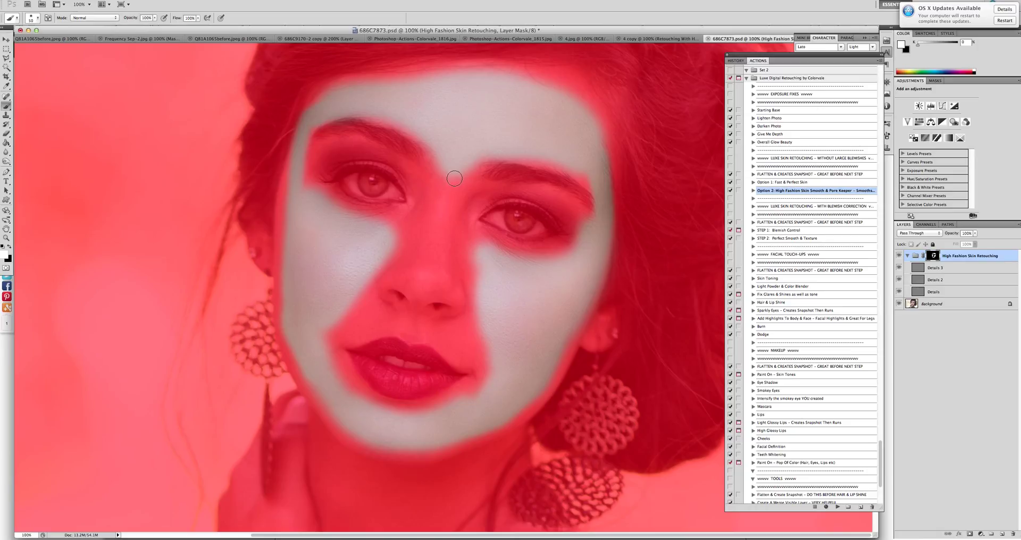
mouse_move(454, 176)
mouse_down()
mouse_move(457, 142)
mouse_move(433, 133)
mouse_move(452, 145)
mouse_up()
Paint the smoothing down the nose and above the upper lip at 50% brush opacity, and hide the mask overlay
key(bracketright)
key(bracketright)
key(bracketright)
drag(452, 167, 422, 289)
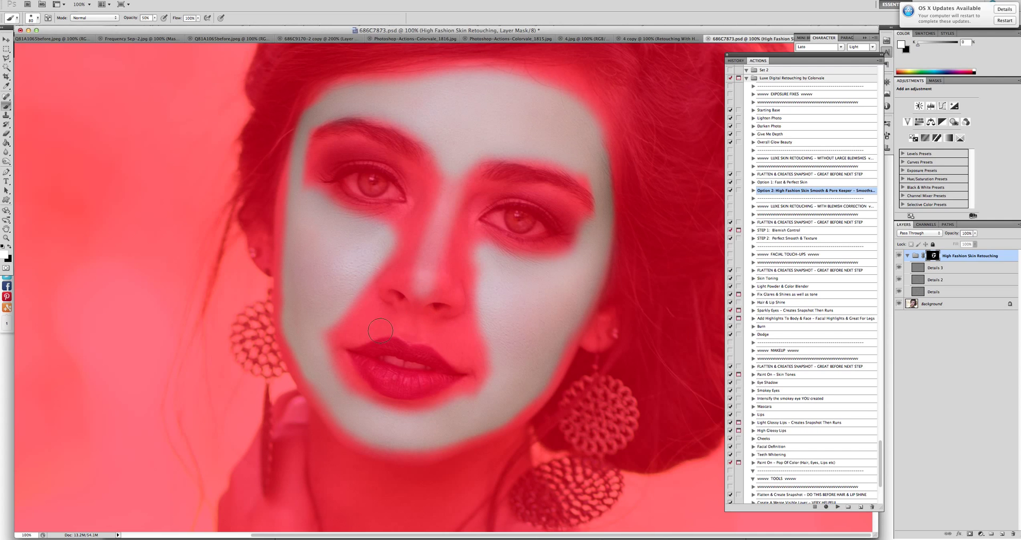
mouse_move(376, 319)
mouse_down()
mouse_move(325, 329)
mouse_move(385, 315)
mouse_move(362, 323)
mouse_up()
mouse_move(446, 336)
mouse_down()
mouse_move(479, 362)
mouse_move(462, 346)
mouse_move(481, 322)
mouse_move(464, 343)
mouse_move(450, 336)
mouse_up()
mouse_move(370, 324)
mouse_down()
mouse_move(340, 389)
mouse_move(351, 396)
mouse_move(336, 361)
mouse_move(373, 408)
mouse_move(448, 412)
mouse_move(486, 385)
mouse_move(460, 403)
mouse_move(484, 374)
mouse_move(433, 326)
mouse_move(412, 336)
mouse_up()
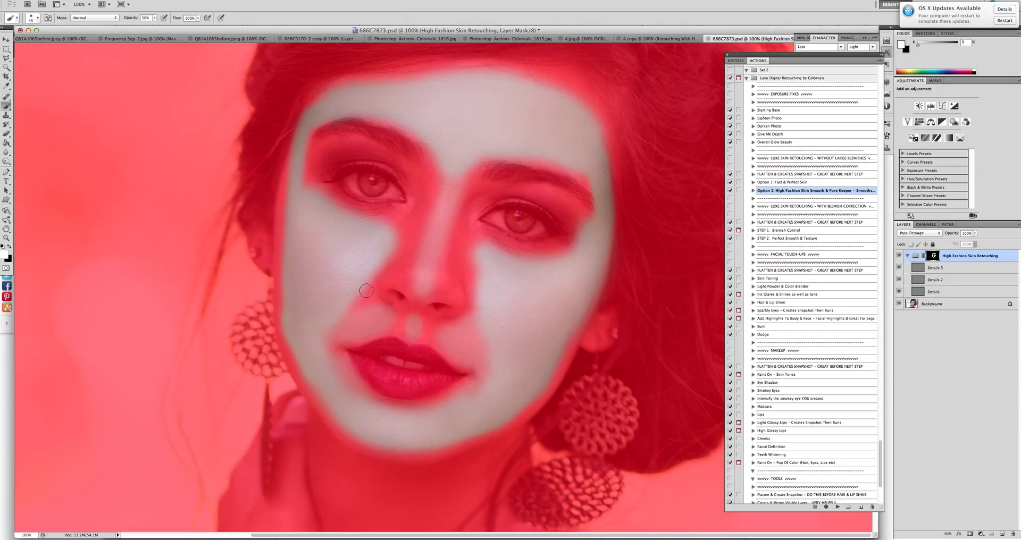
key(backslash)
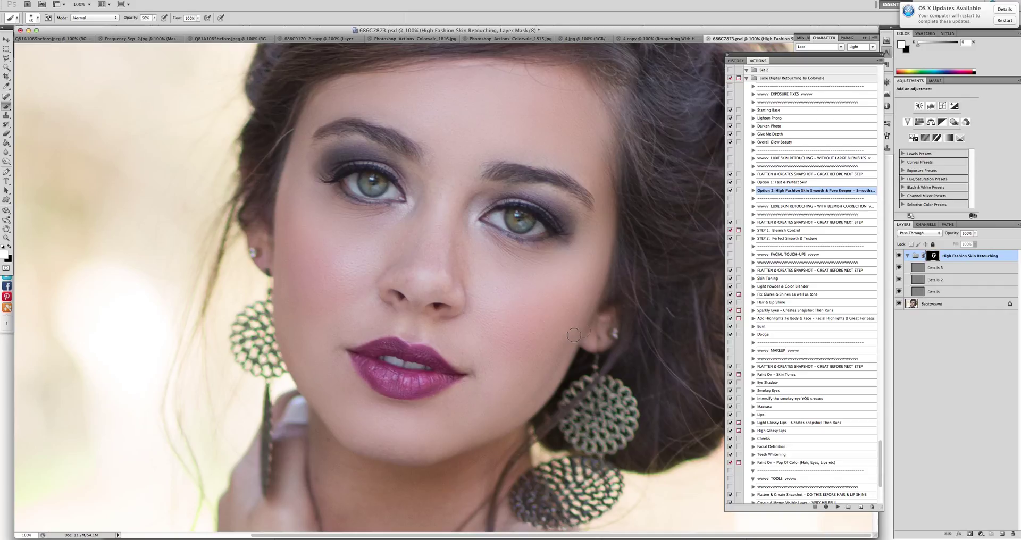
Lower the High Fashion Skin Retouching group's opacity to about 80% and compare the portrait with the group hidden and shown
click(975, 234)
click(899, 257)
click(899, 257)
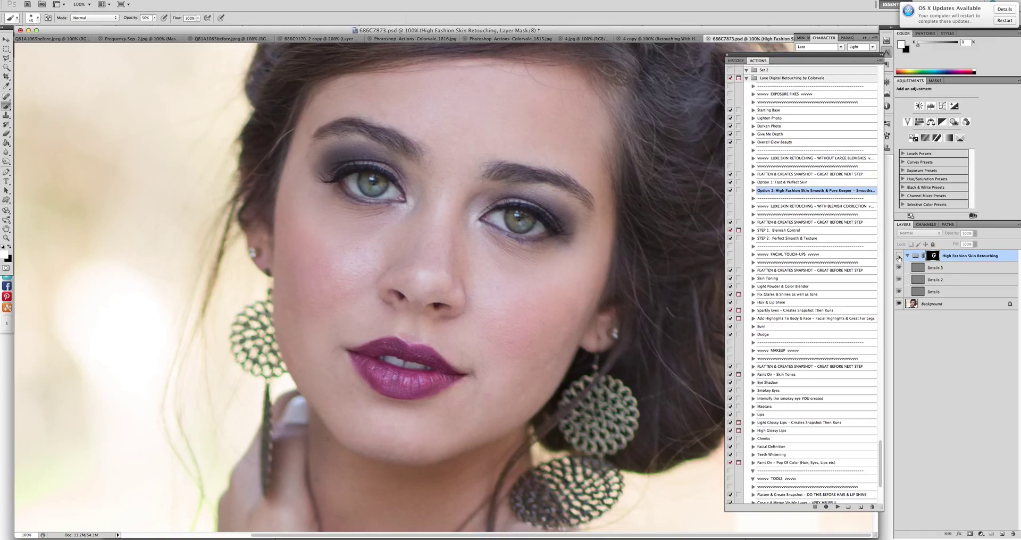
click(899, 257)
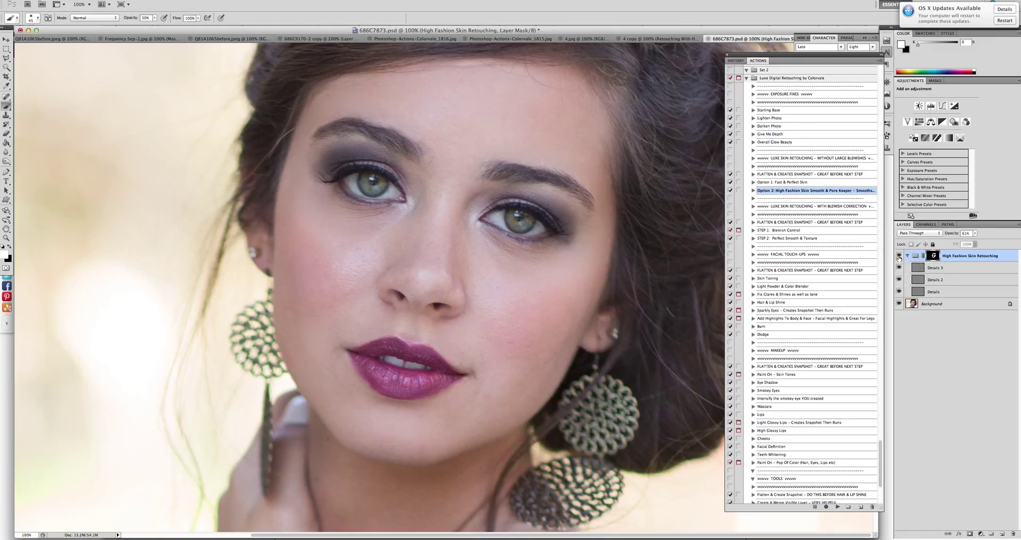
Compare the smoothed portrait with the "New Snapshot" history state and return to the latest opacity change
click(736, 61)
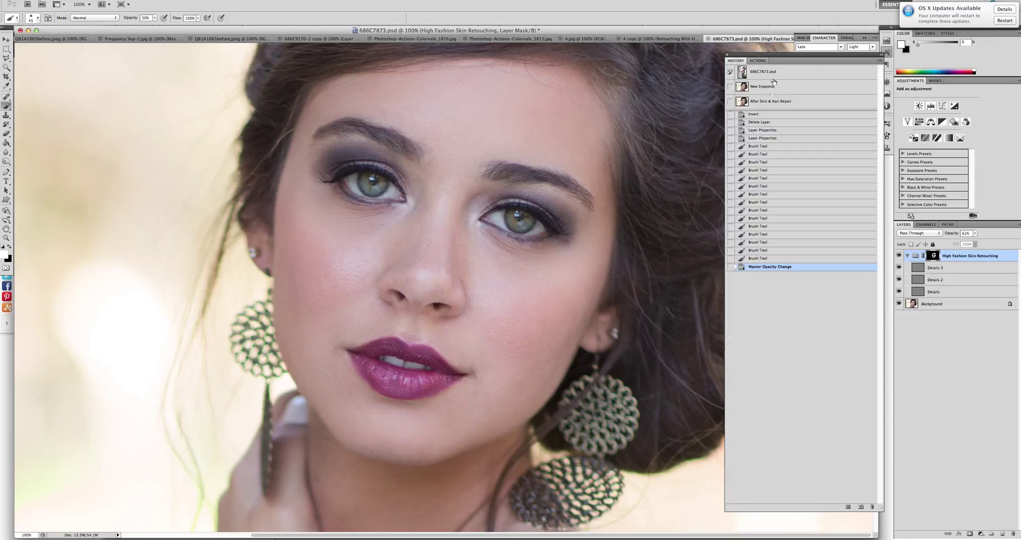
click(763, 87)
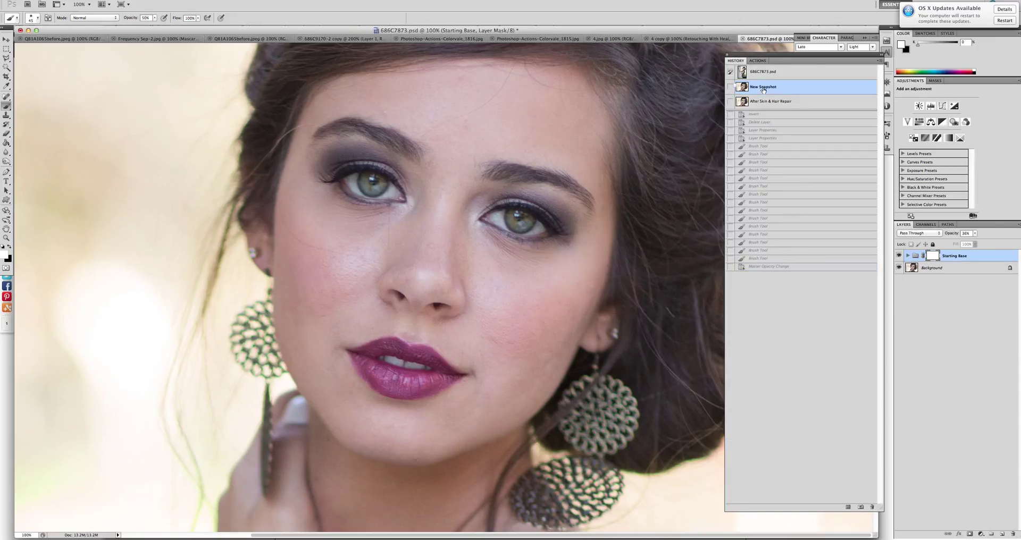
click(777, 267)
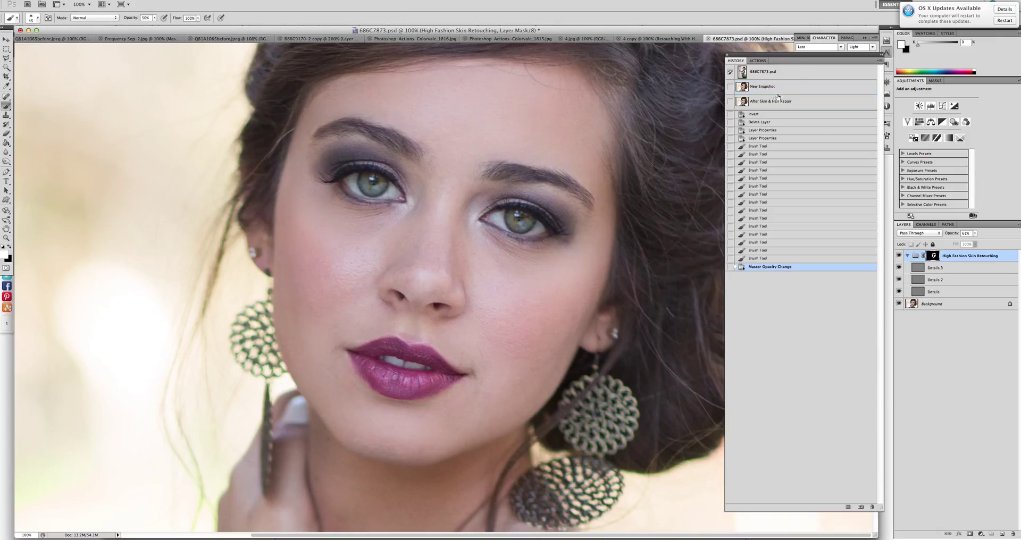